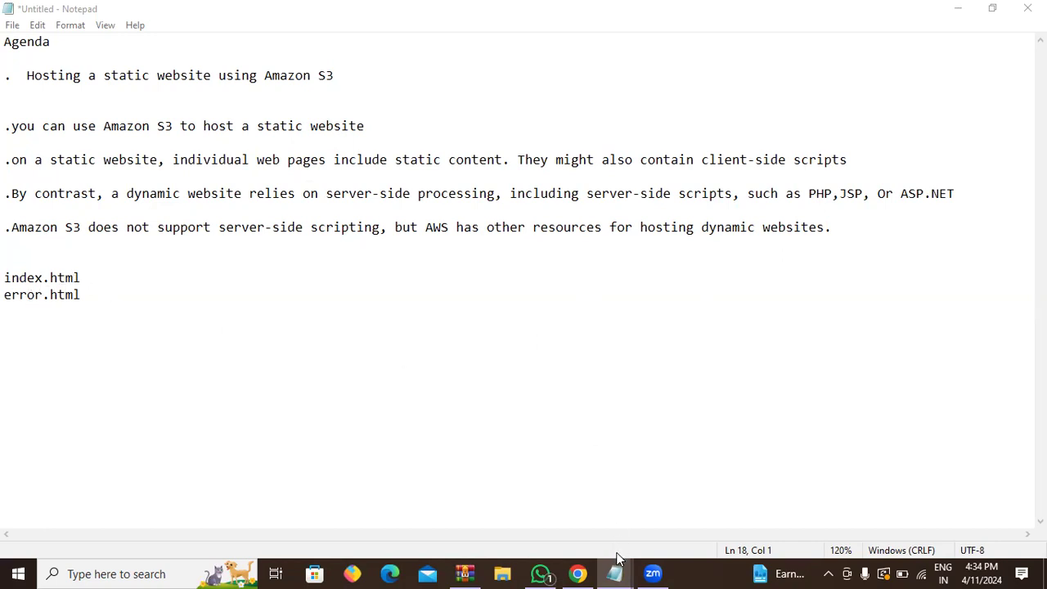
Step: Review the contents of the index.html and error.html files, returning to the agenda notes after each one
mouse_move(615, 571)
click(619, 517)
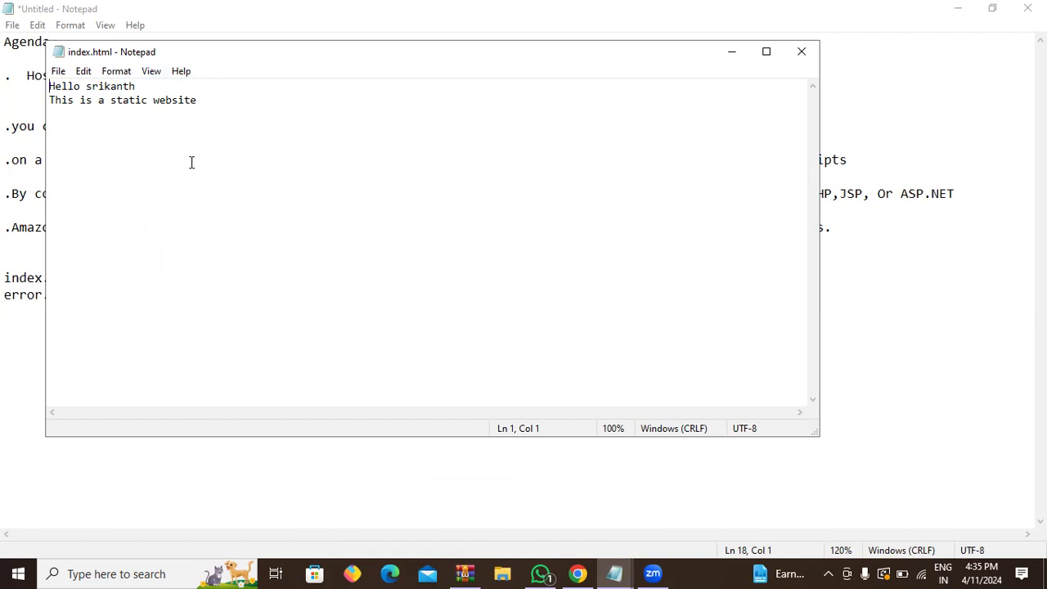
click(21, 326)
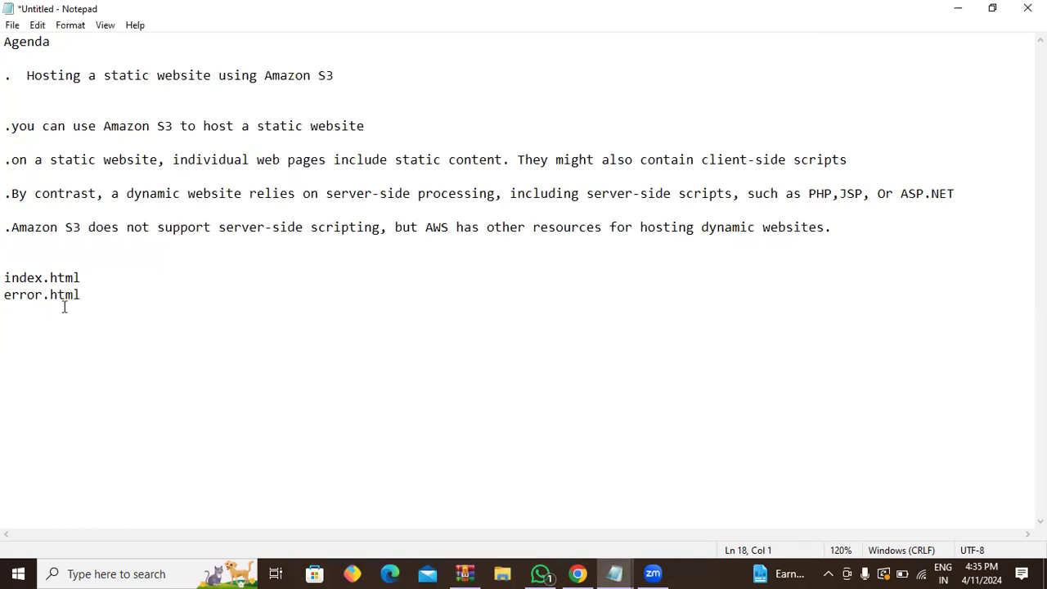
mouse_move(614, 573)
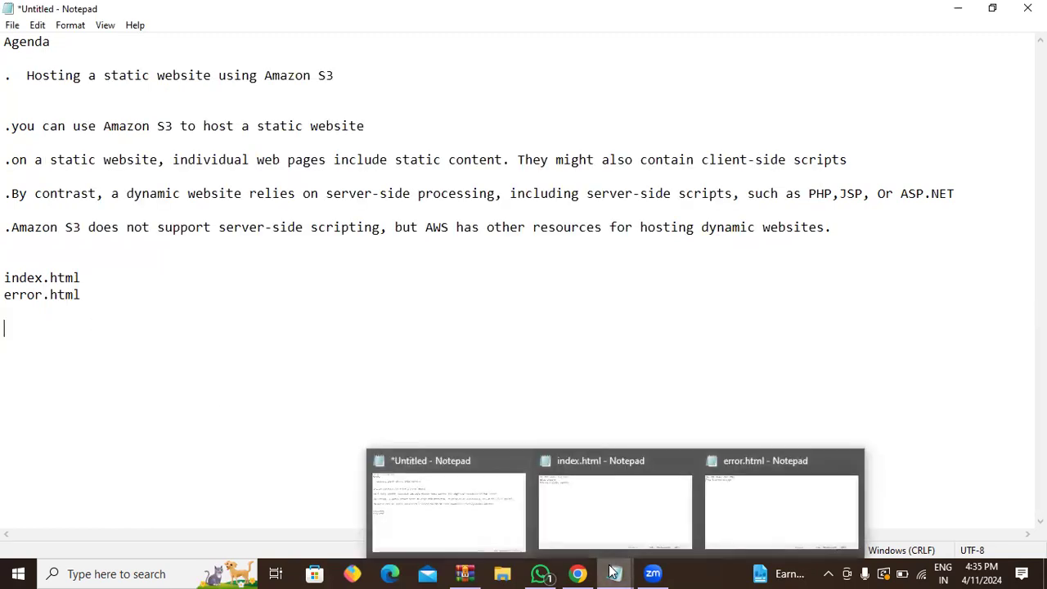
click(773, 477)
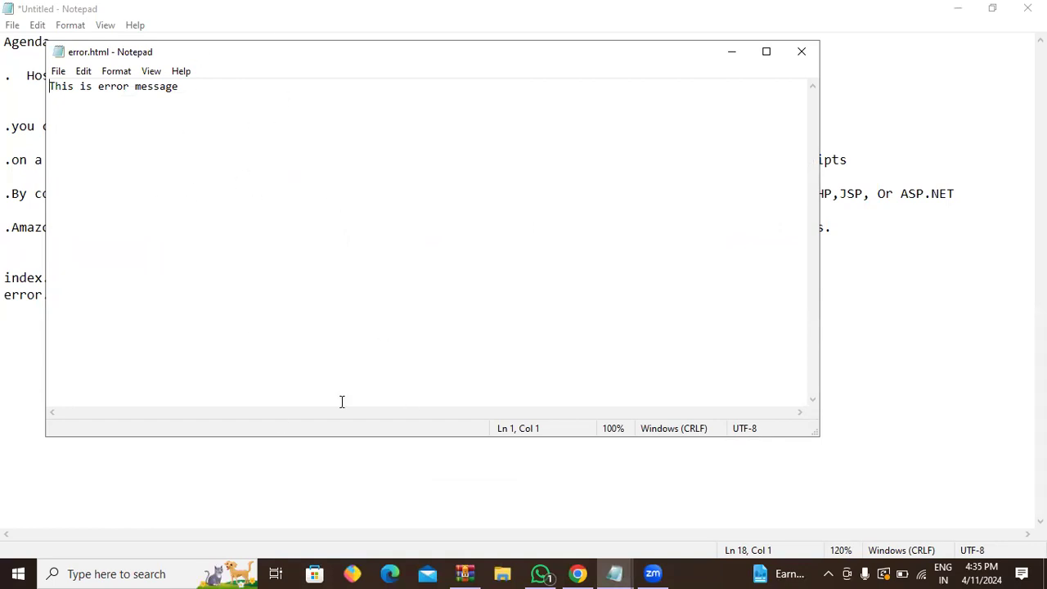
click(362, 473)
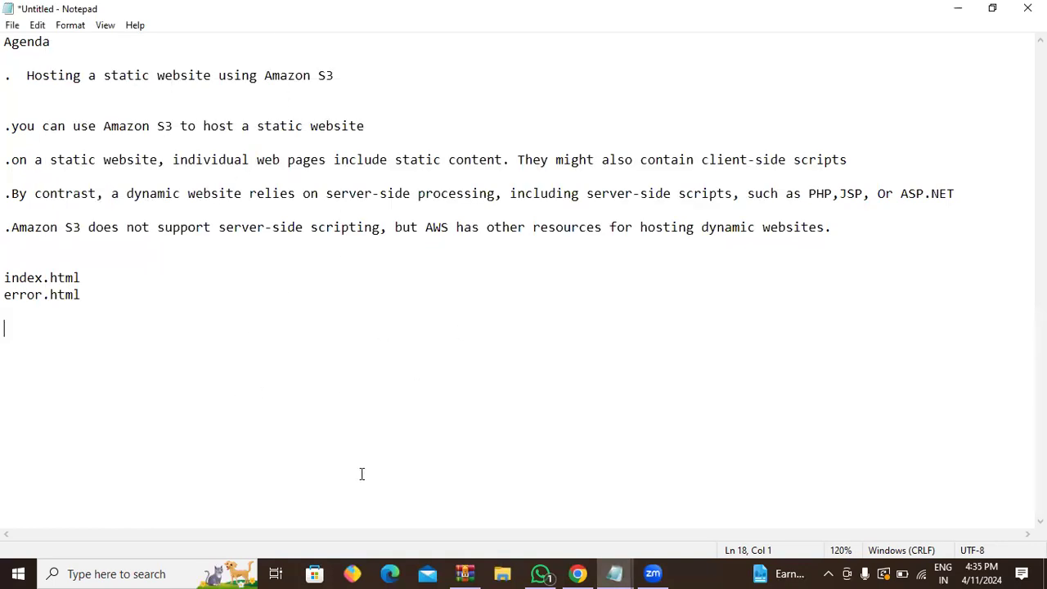
Step: Switch to the S3 console in Chrome and add index.html from Documents to a new upload for my-bucket-2026
click(578, 573)
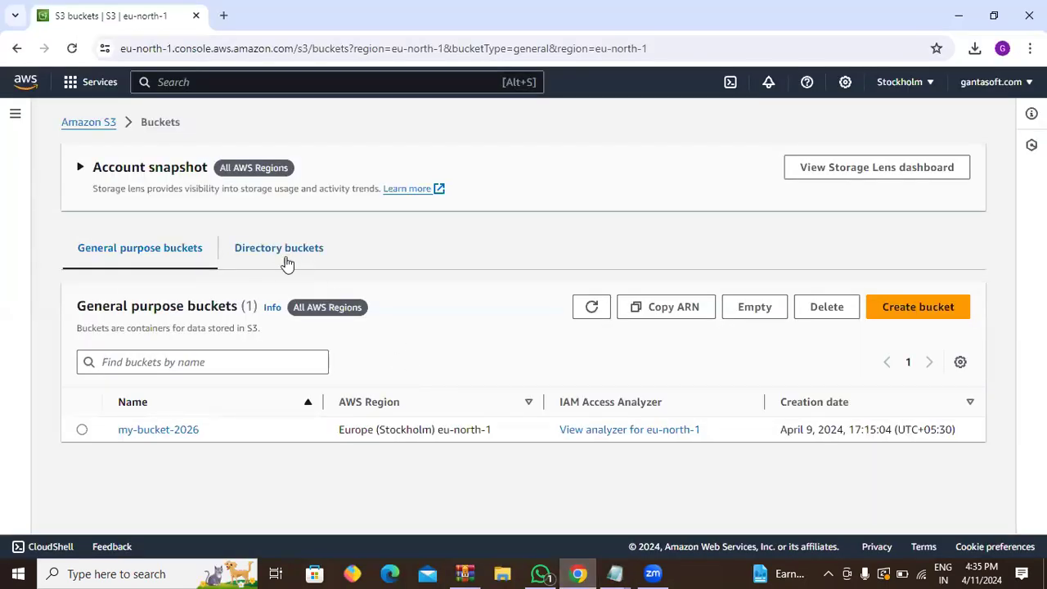
click(181, 431)
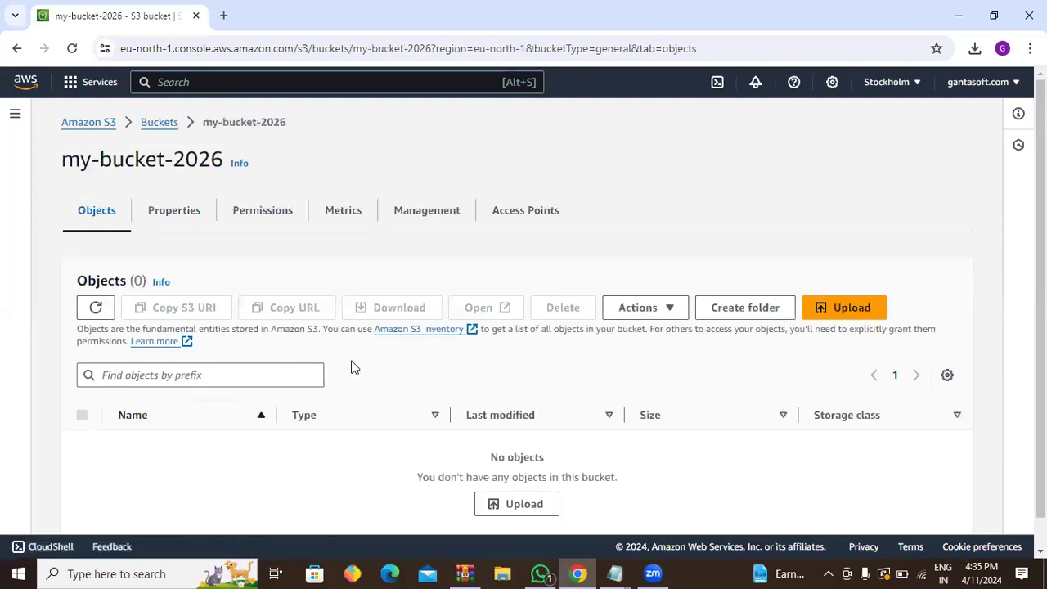
click(843, 309)
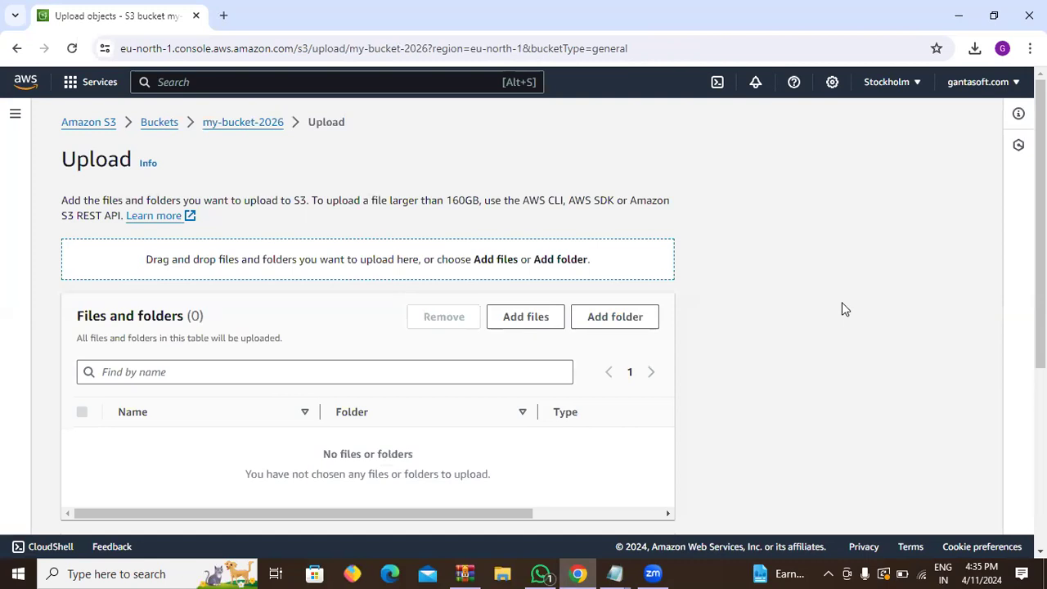
click(546, 324)
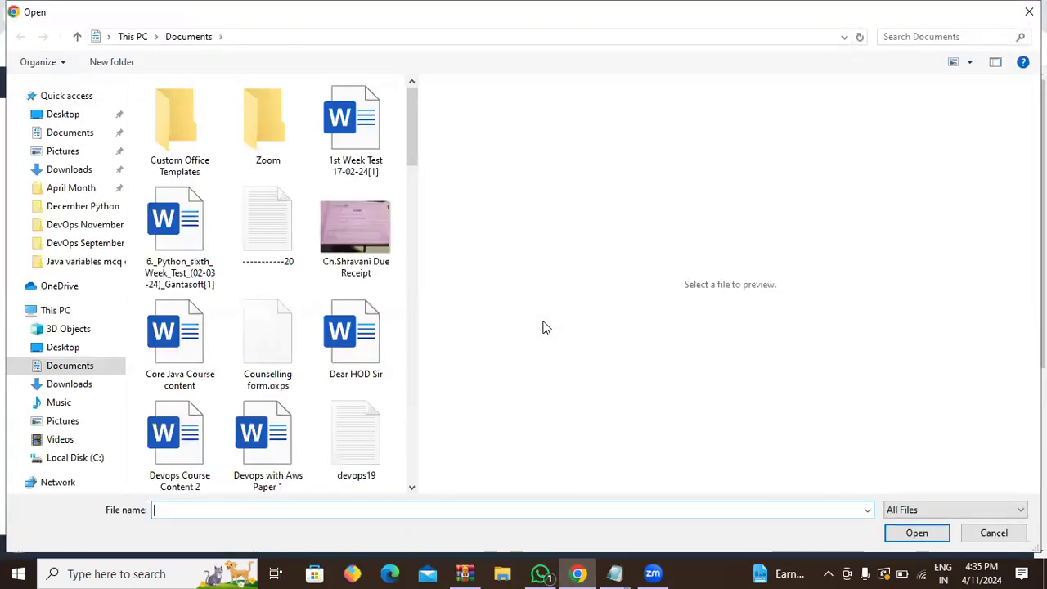
click(938, 36)
text(ind)
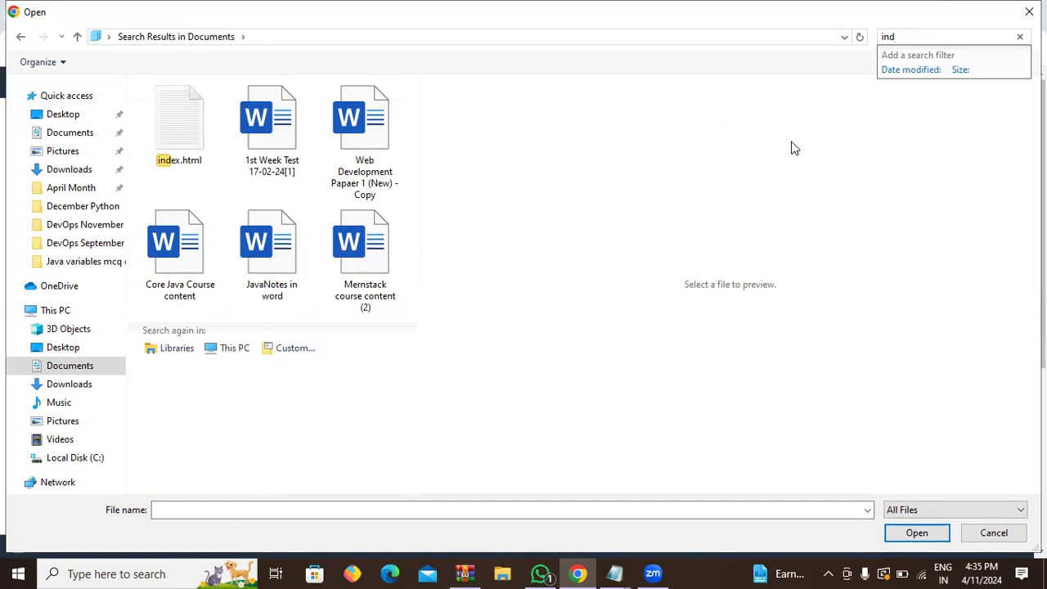
click(197, 130)
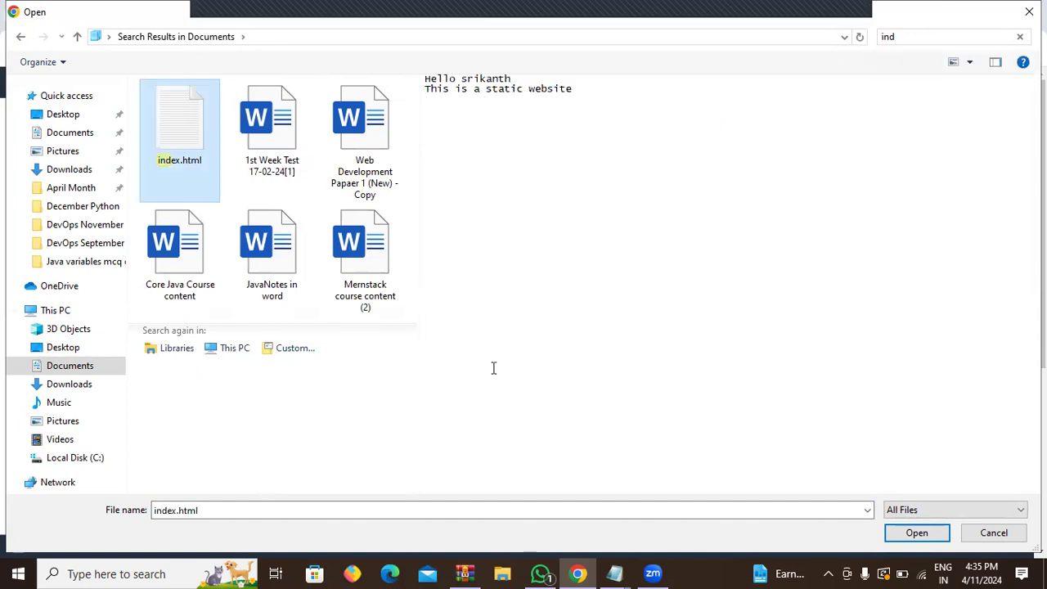
click(916, 534)
Step: Add error.html from Documents to the same upload list, searching the folder for "error"
scroll(540, 413, down, 3)
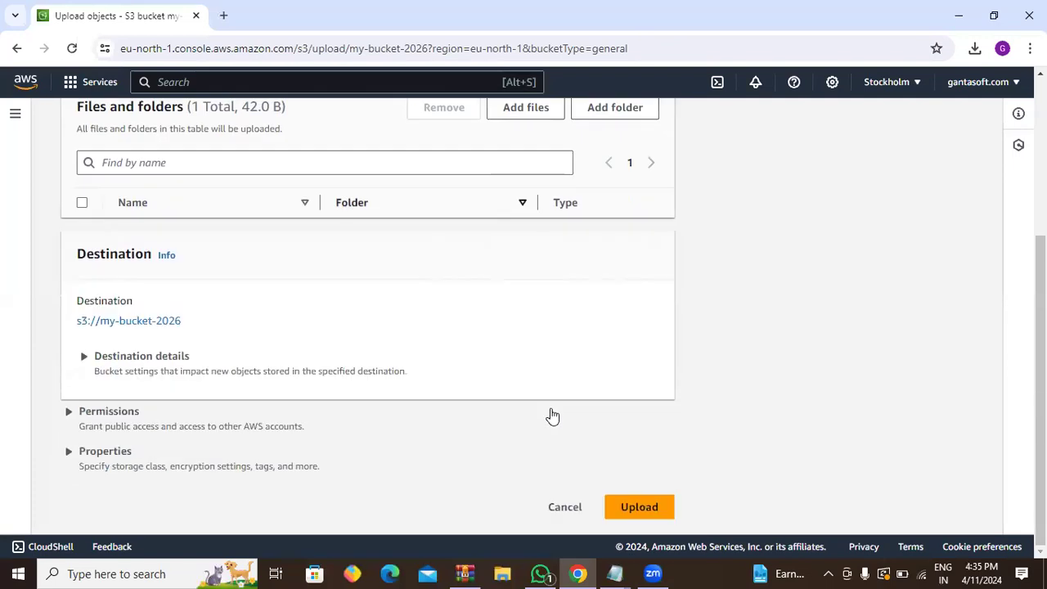
scroll(560, 364, up, 3)
click(535, 317)
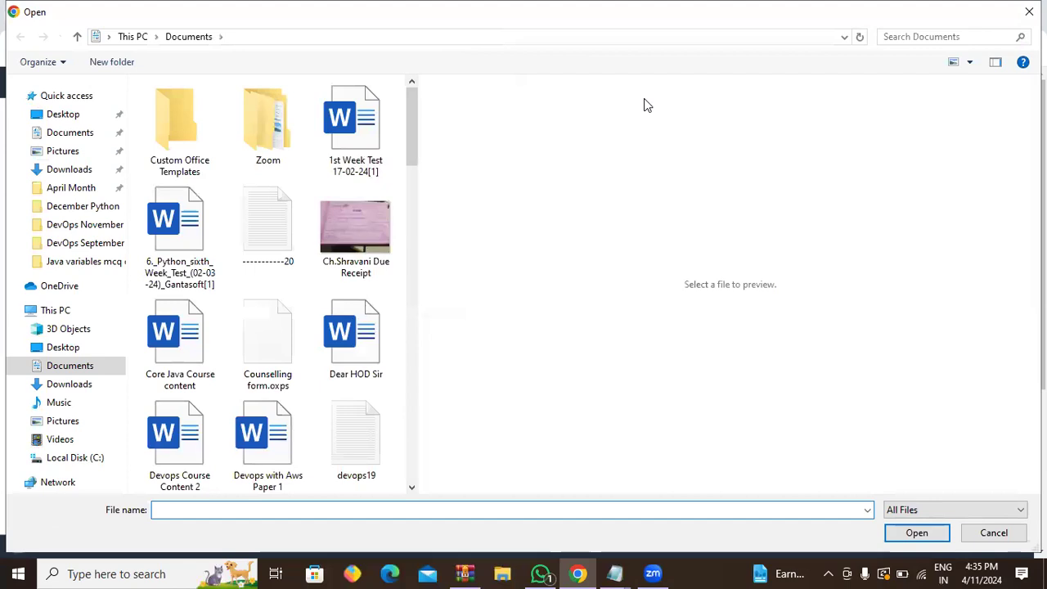
click(907, 36)
text(error)
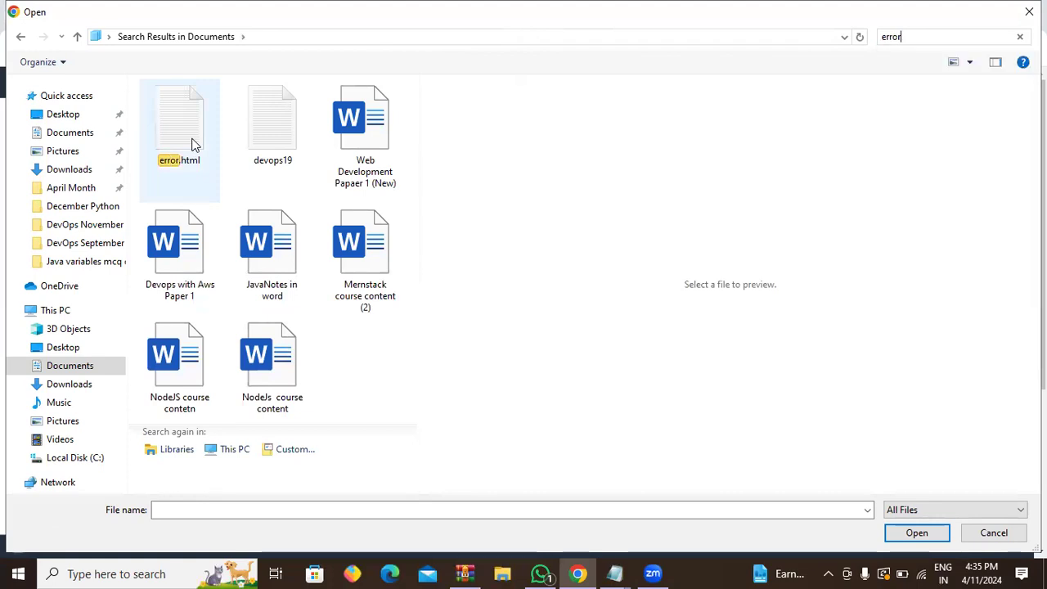
click(194, 145)
click(915, 532)
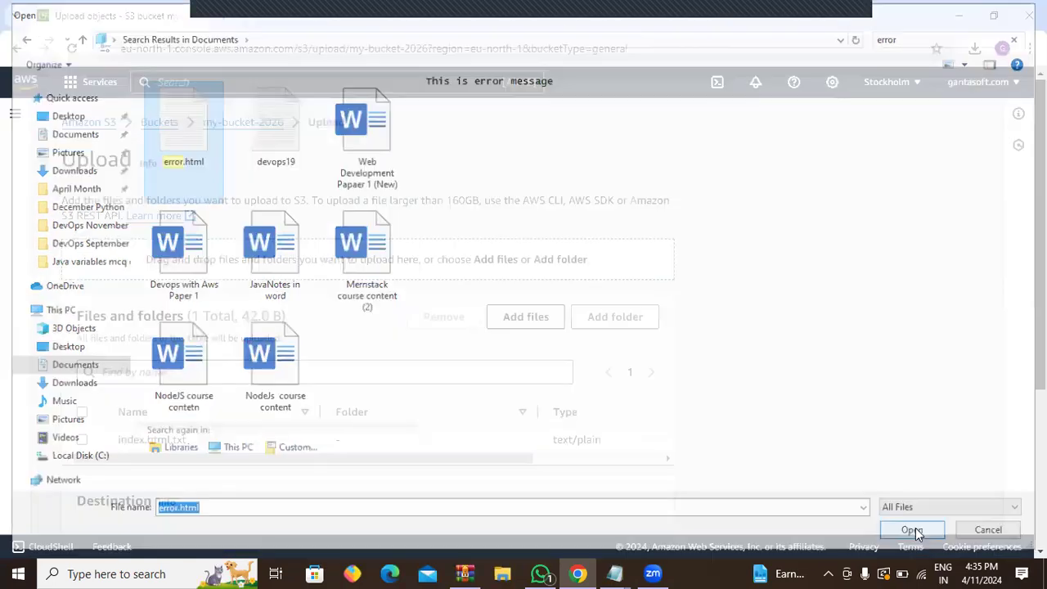
Step: Upload both listed files to my-bucket-2026 and close the upload status page
scroll(634, 455, down, 3)
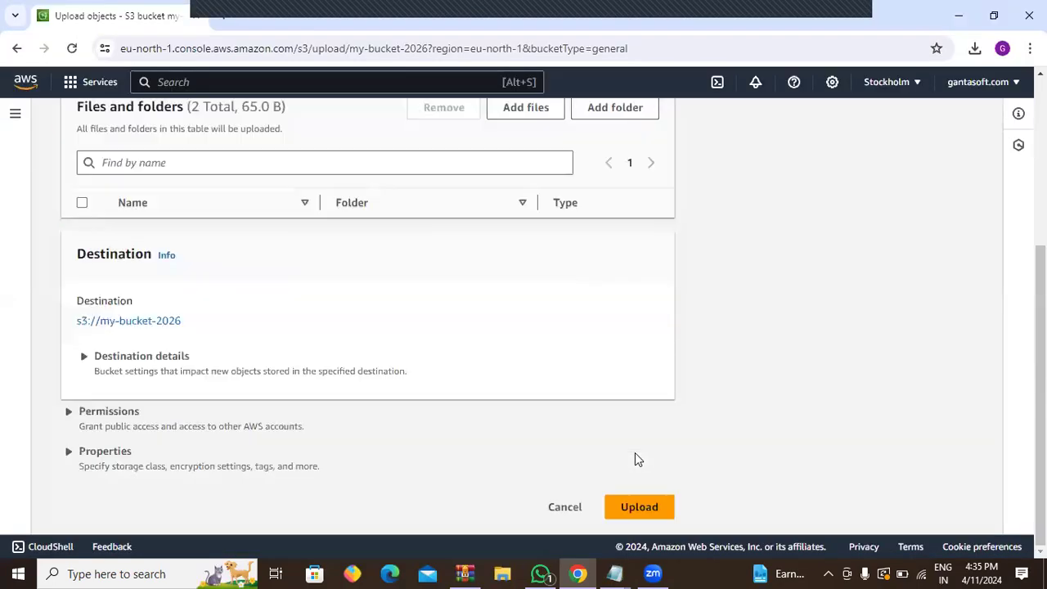
click(636, 509)
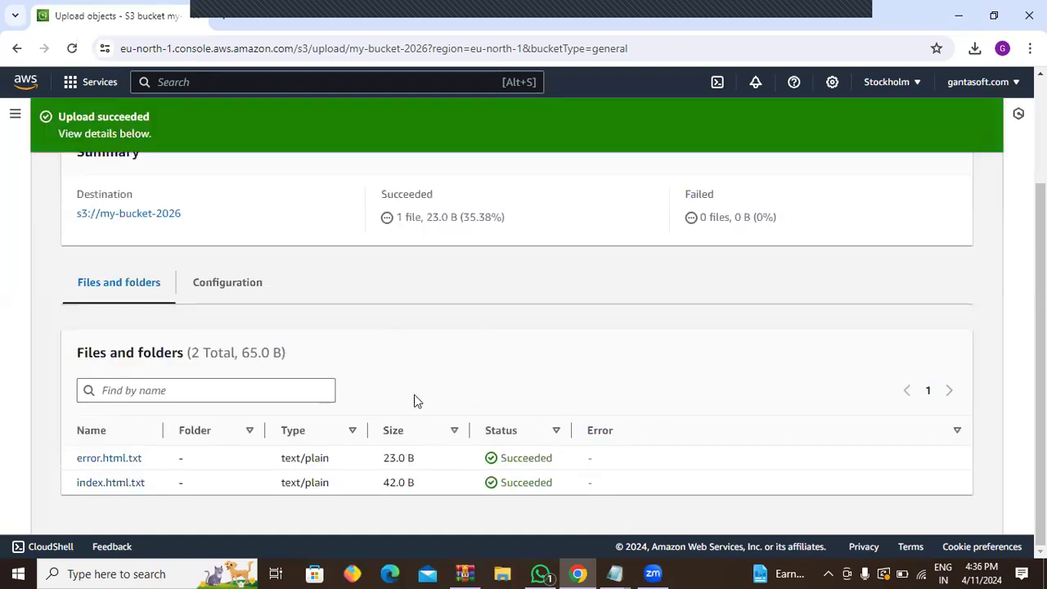
scroll(785, 341, up, 2)
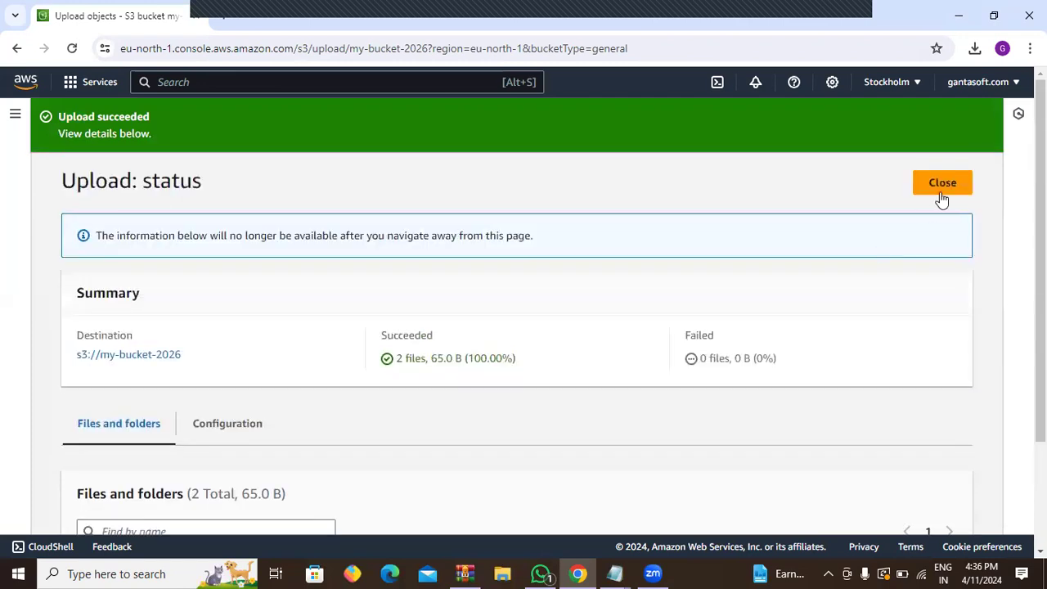
click(932, 190)
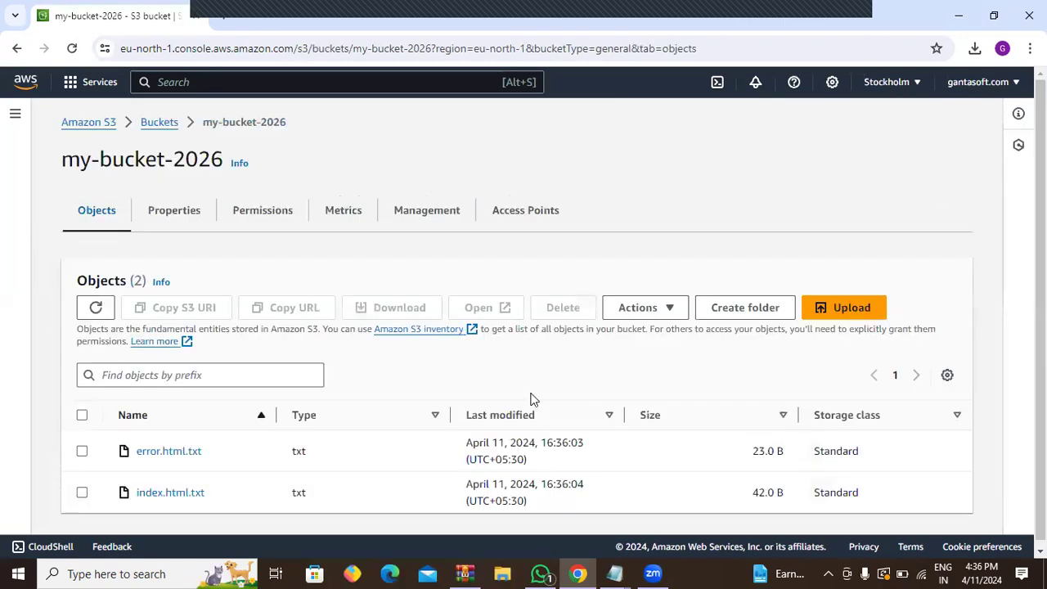
Step: Edit the Block public access settings in the bucket's permissions and turn off Block all public access
scroll(258, 431, down, 1)
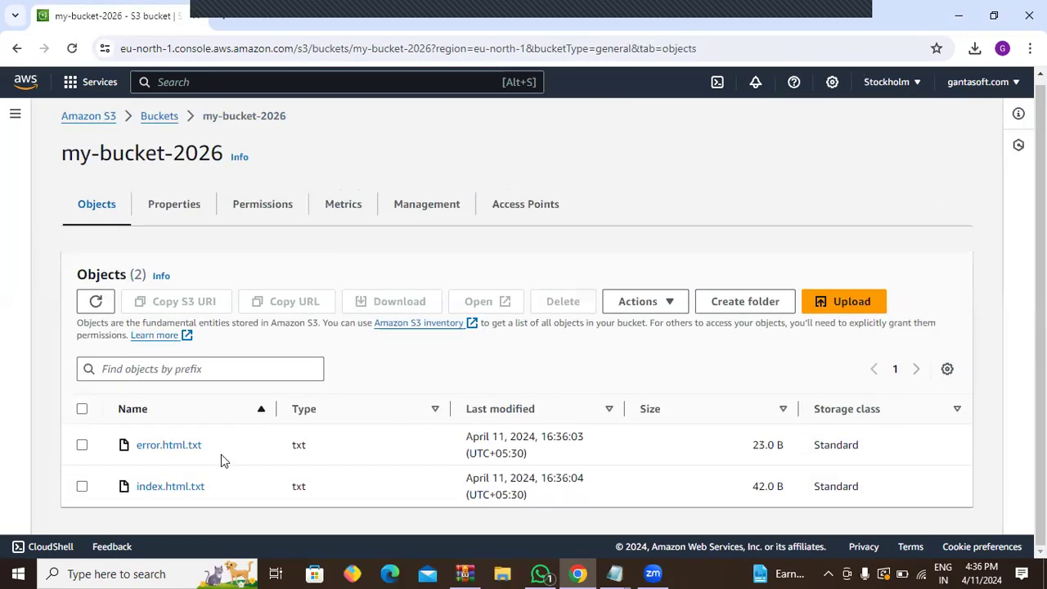
click(258, 223)
scroll(351, 411, down, 7)
scroll(352, 411, up, 10)
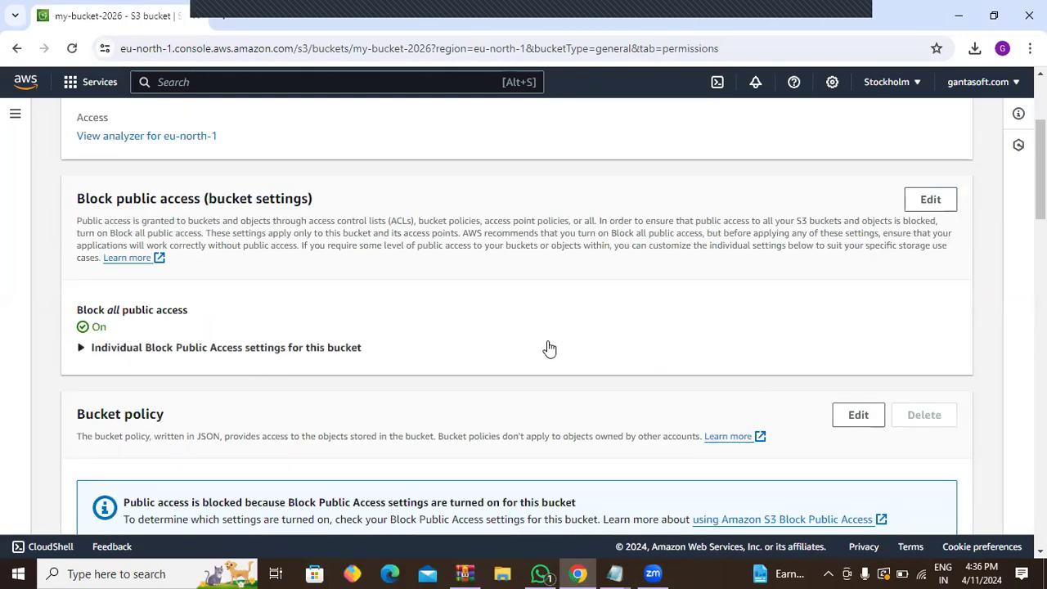
click(934, 201)
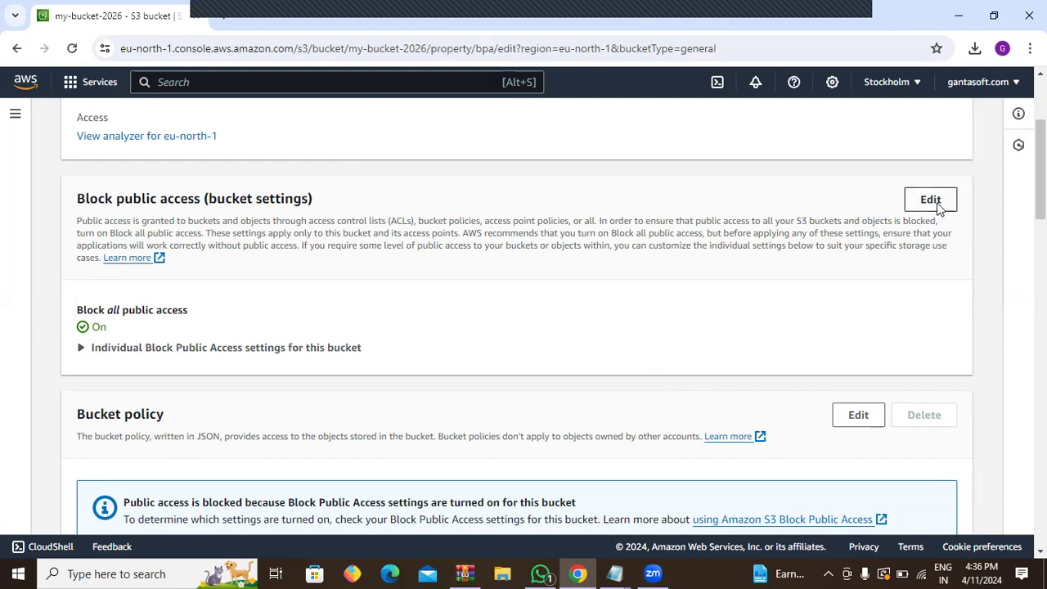
click(82, 331)
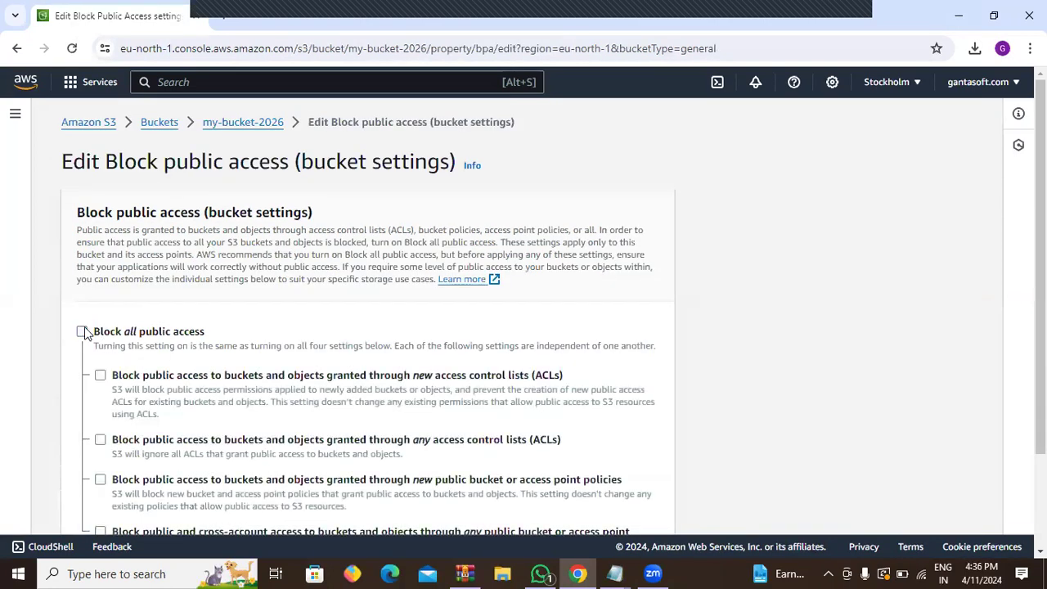
Step: Save the public access changes and approve them by entering "confirm" in the confirmation dialog
scroll(258, 360, down, 3)
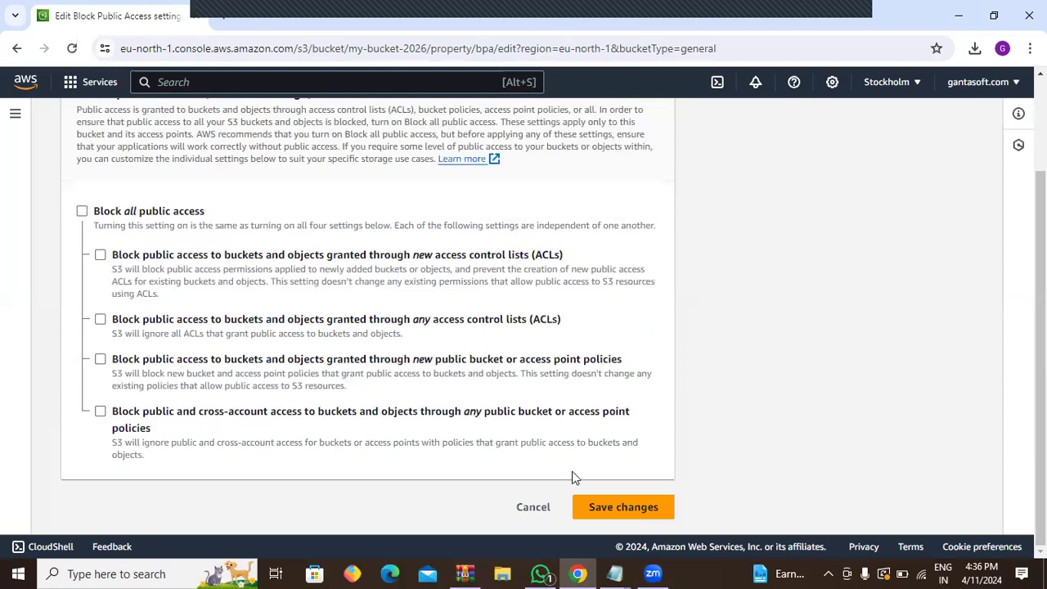
click(612, 507)
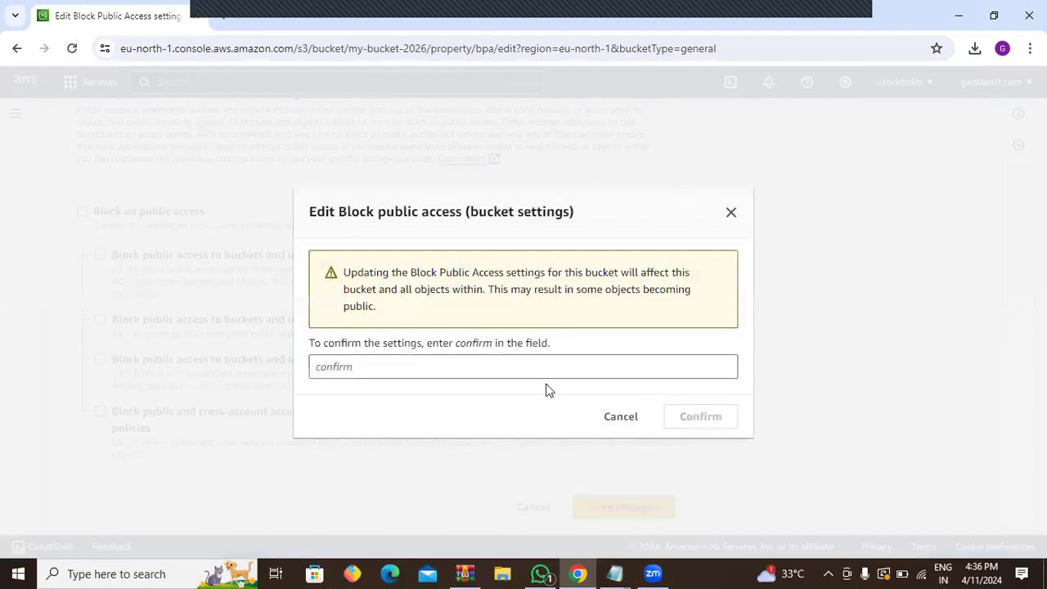
click(541, 371)
text(c)
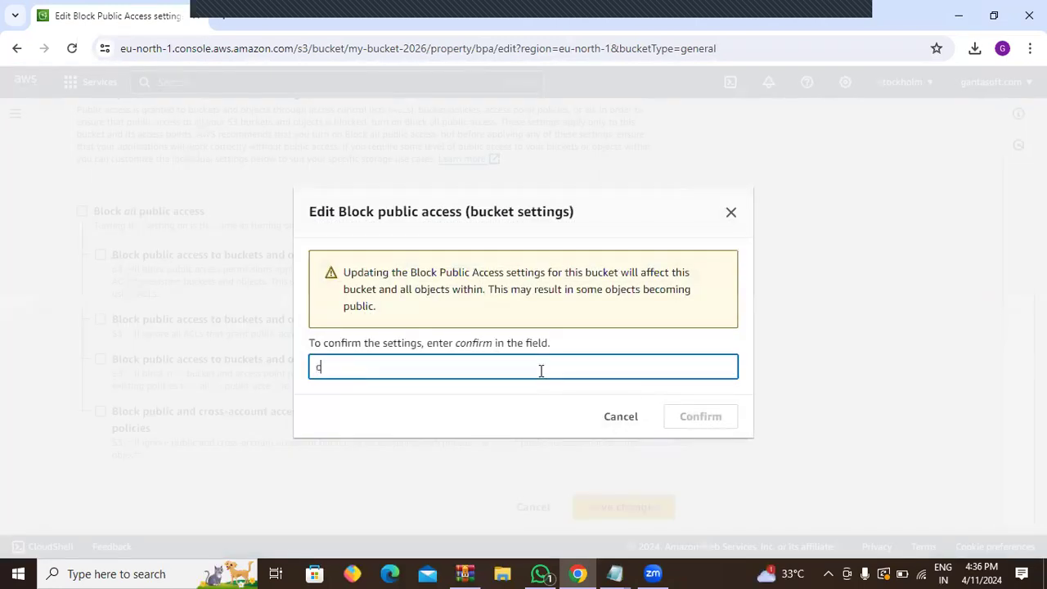
text(onfirm)
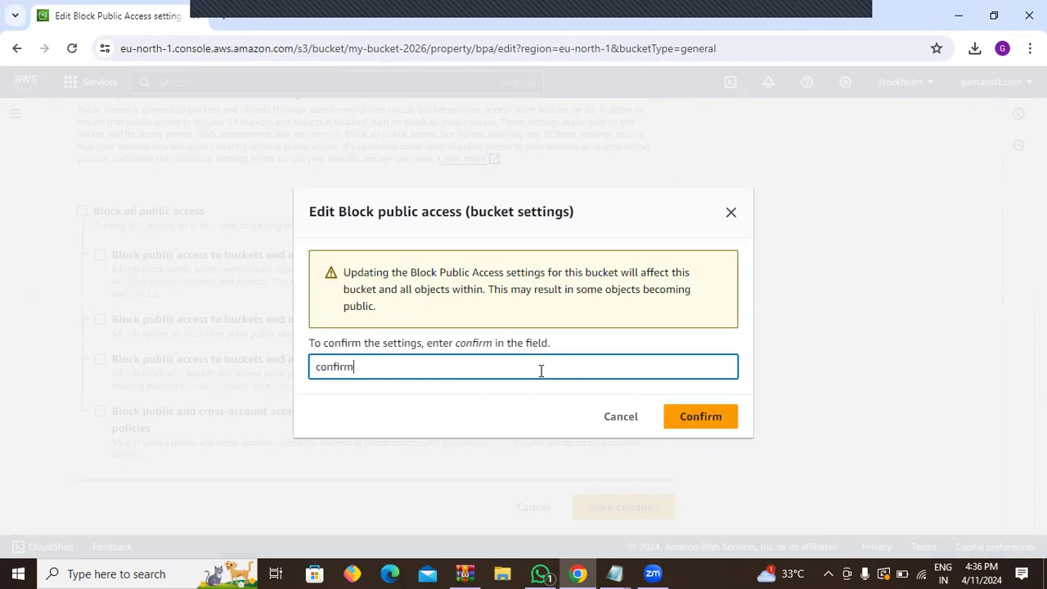
click(702, 417)
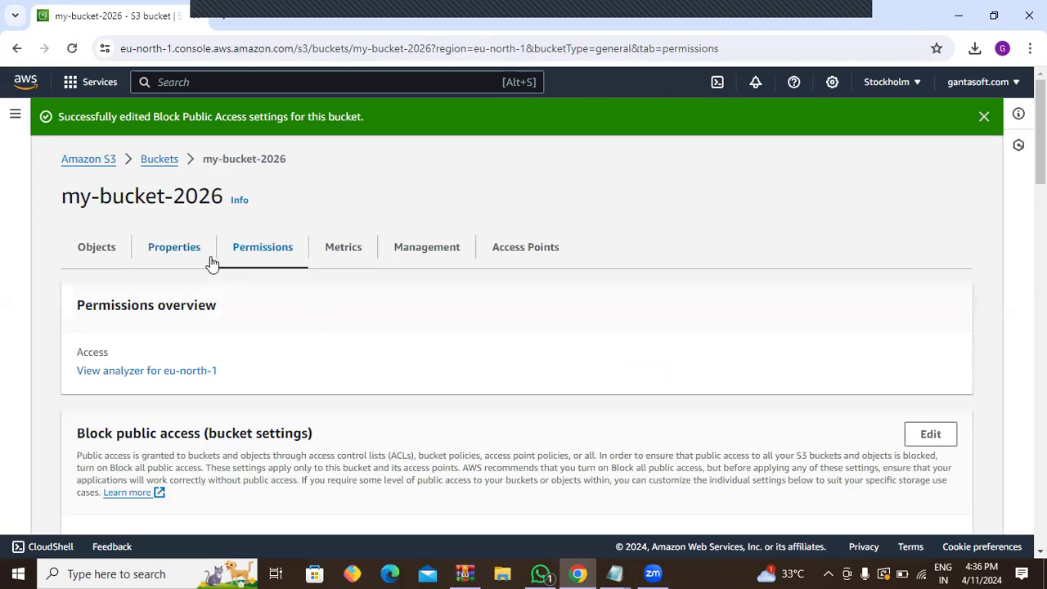
Step: Edit static website hosting in the bucket's properties and set the index document to index.html
click(183, 262)
scroll(413, 351, down, 20)
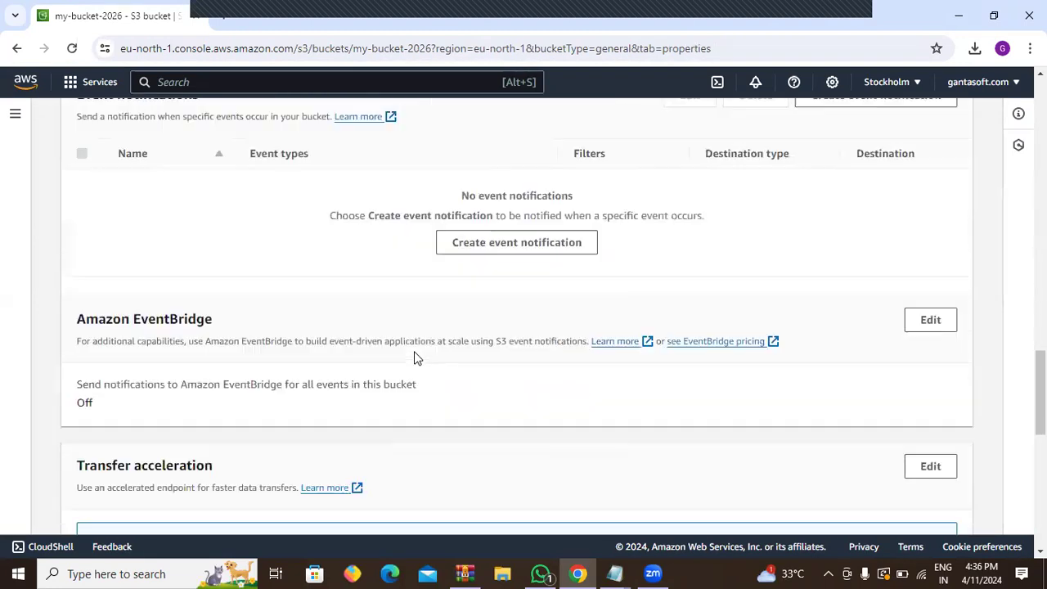
scroll(416, 357, down, 10)
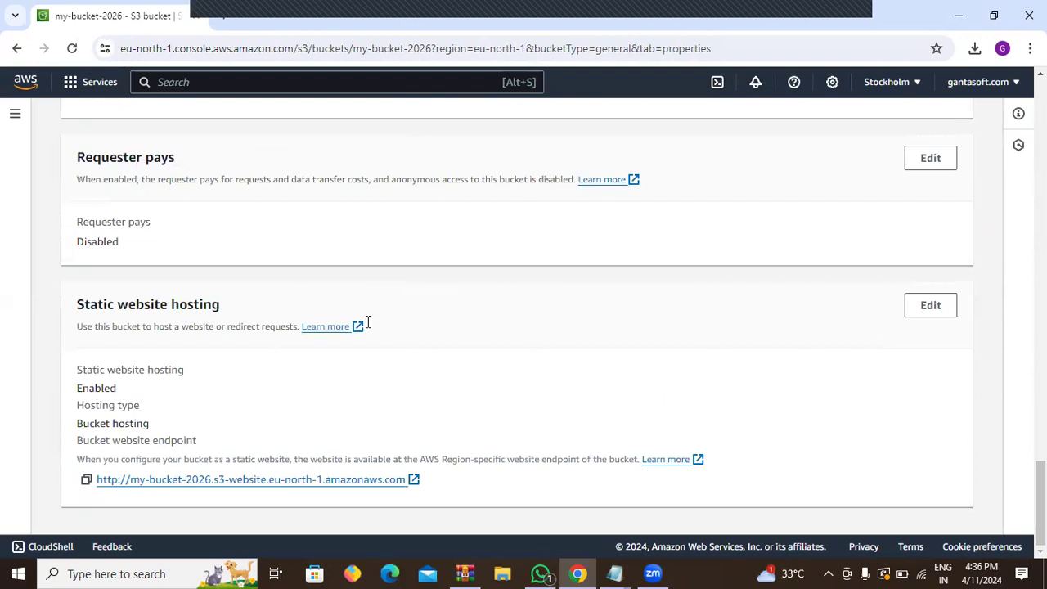
click(931, 307)
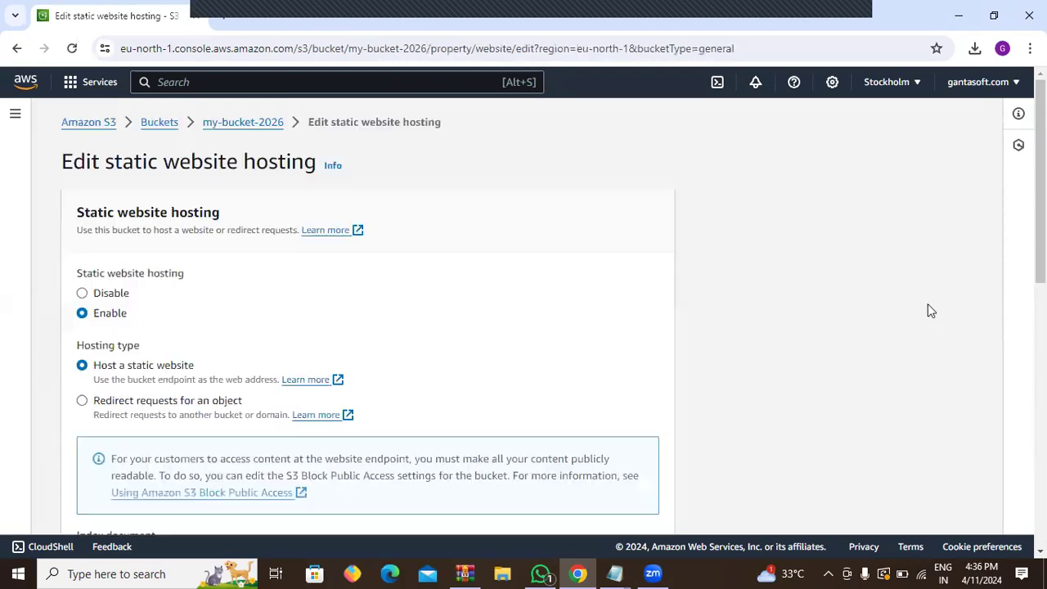
scroll(490, 404, down, 6)
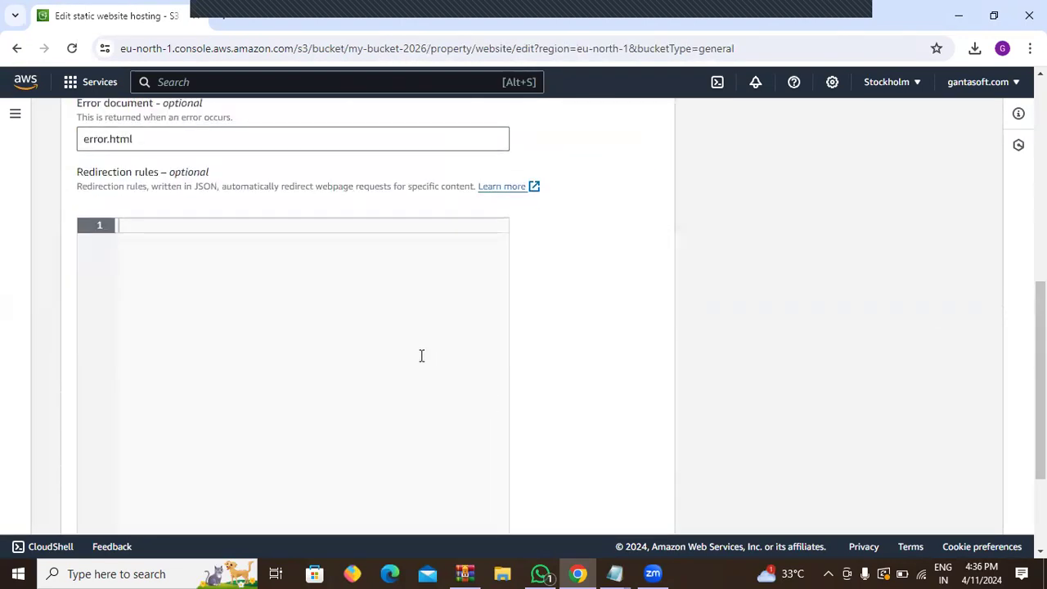
scroll(421, 355, up, 3)
triple_click(222, 300)
key(BackSpace)
text(in)
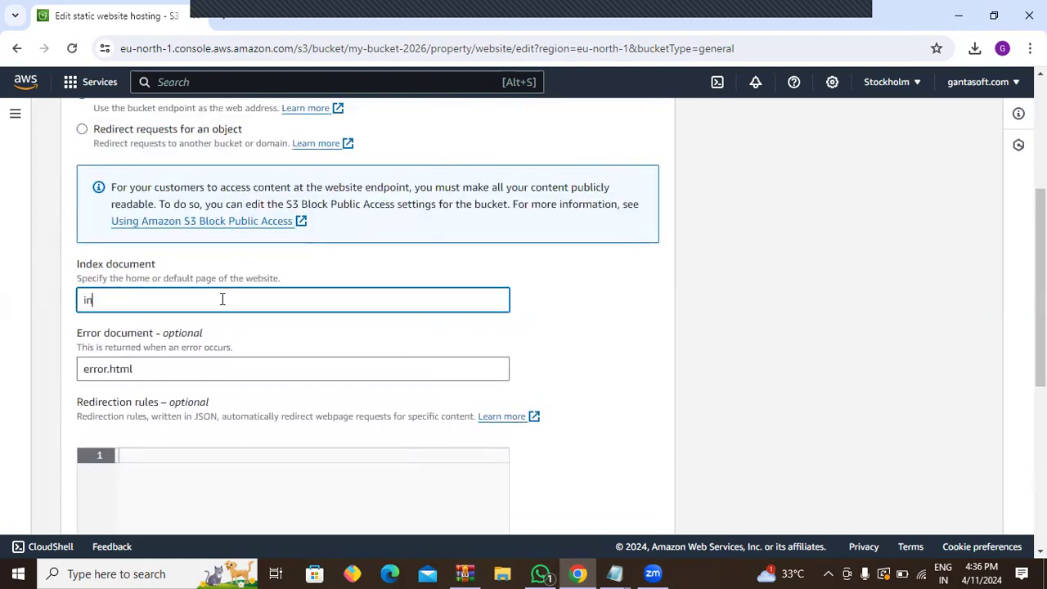
text(dex.html)
Step: Enter error.html as the error document for static website hosting and save the changes
click(216, 369)
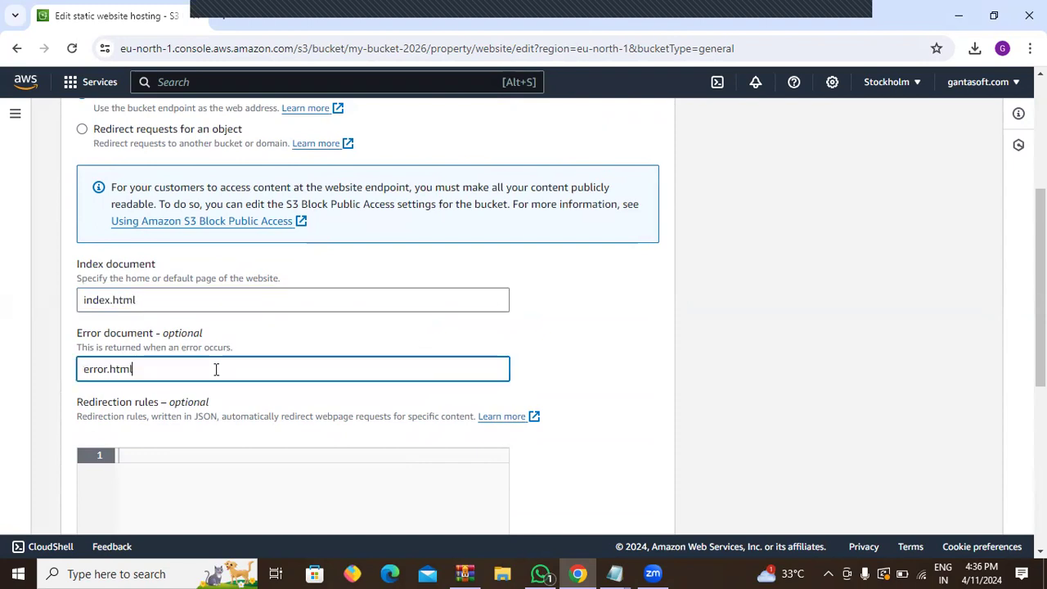
key(BackSpace)
key(BackSpace)
key(BackSpace)
text(err)
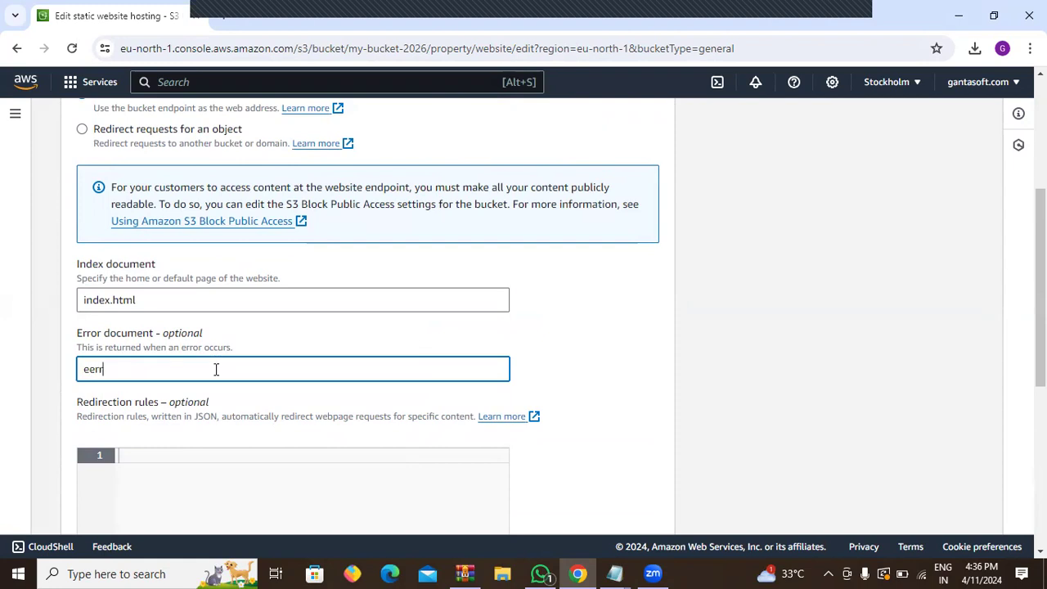
key(BackSpace)
text(or)
click(570, 380)
scroll(572, 381, down, 4)
click(607, 507)
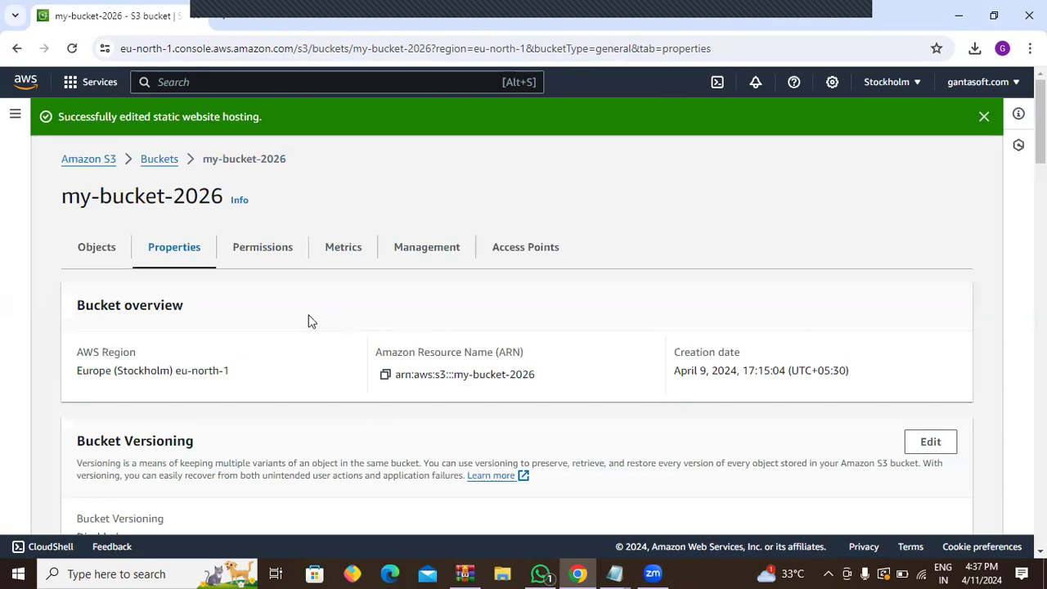
Step: Copy the bucket website endpoint from the static website hosting properties and open it in the other browser tab
scroll(304, 319, down, 15)
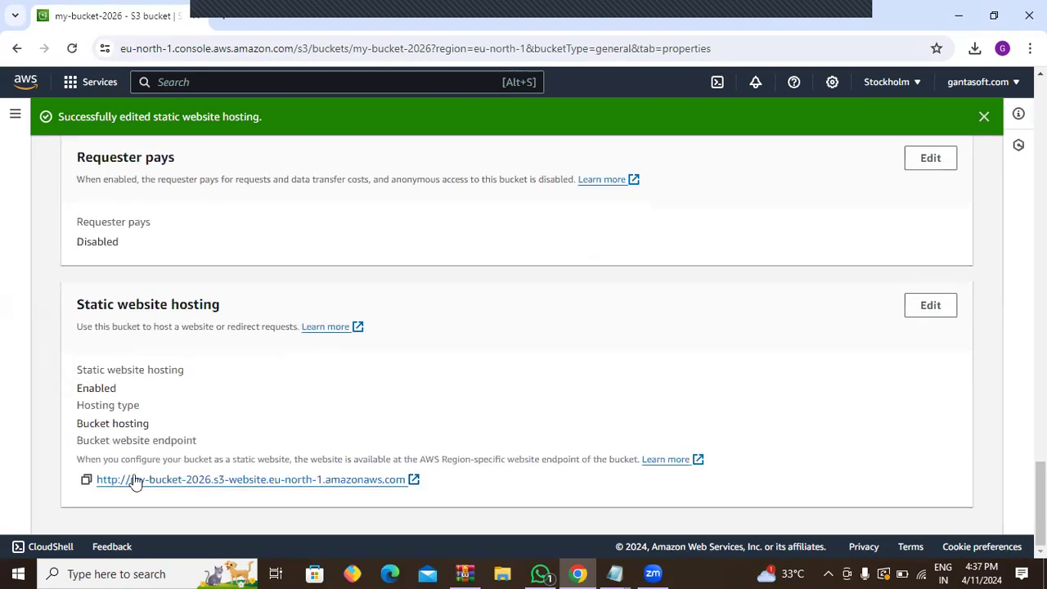
click(86, 481)
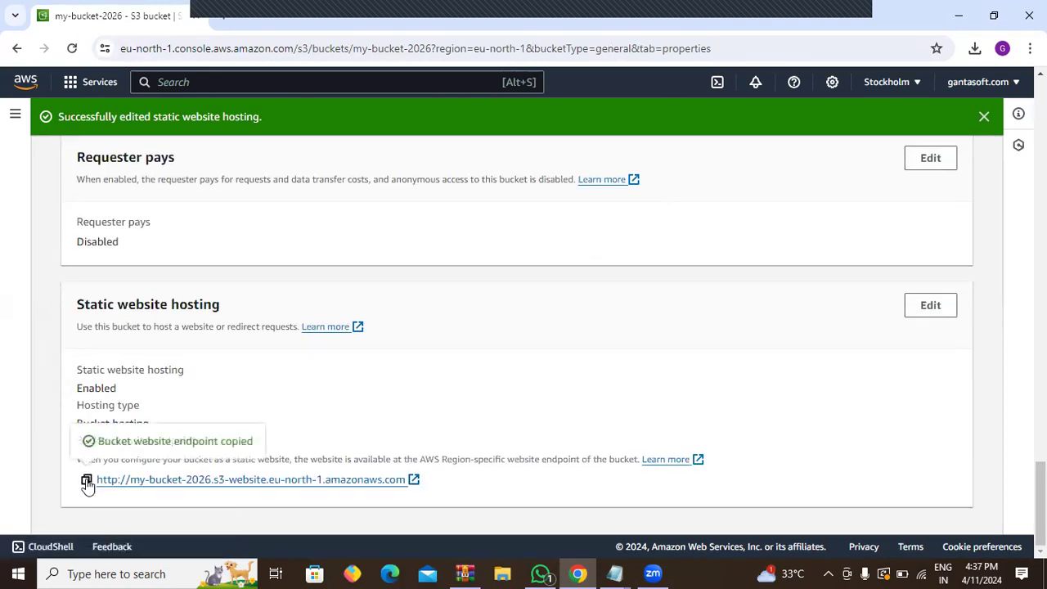
scroll(368, 391, up, 20)
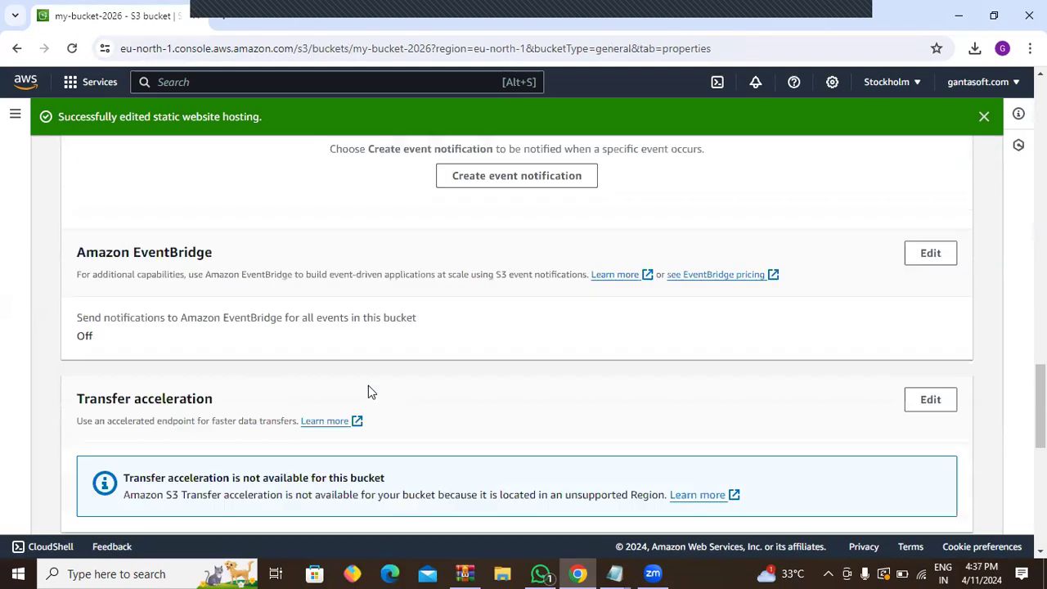
scroll(368, 384, up, 10)
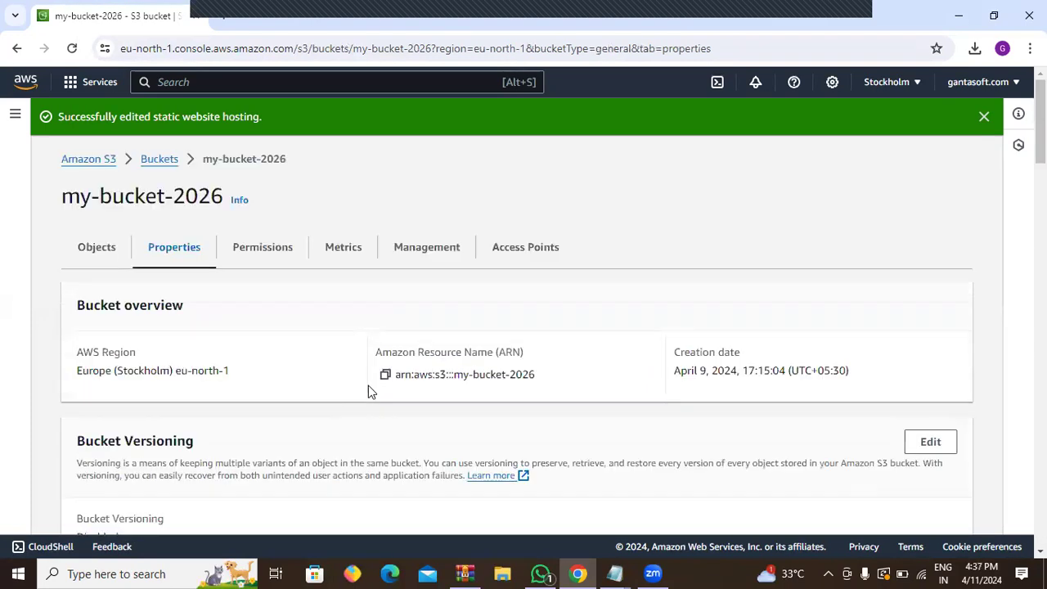
click(228, 19)
right_click(240, 43)
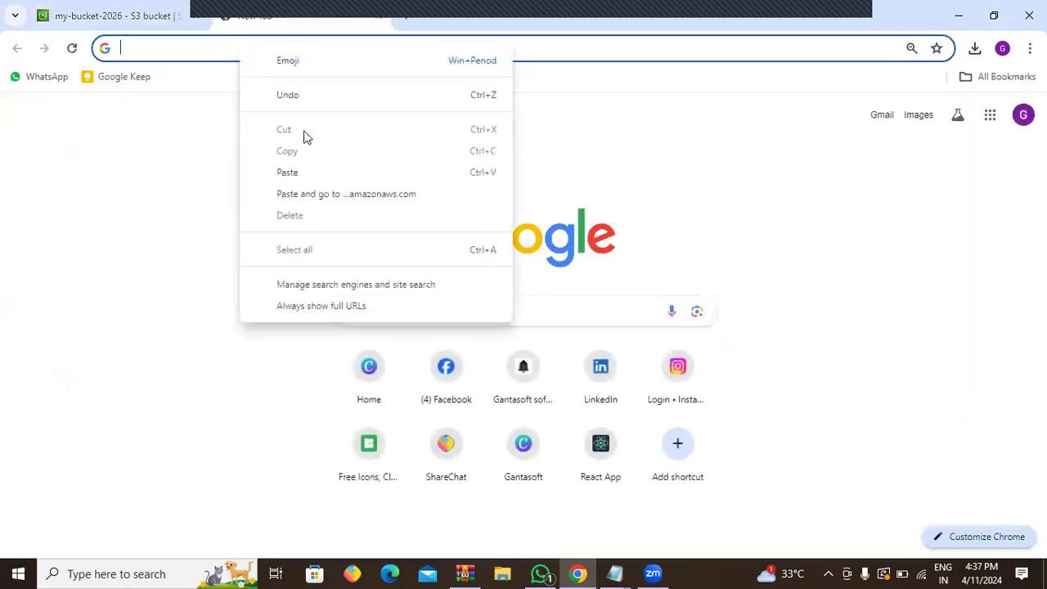
click(299, 171)
key(Return)
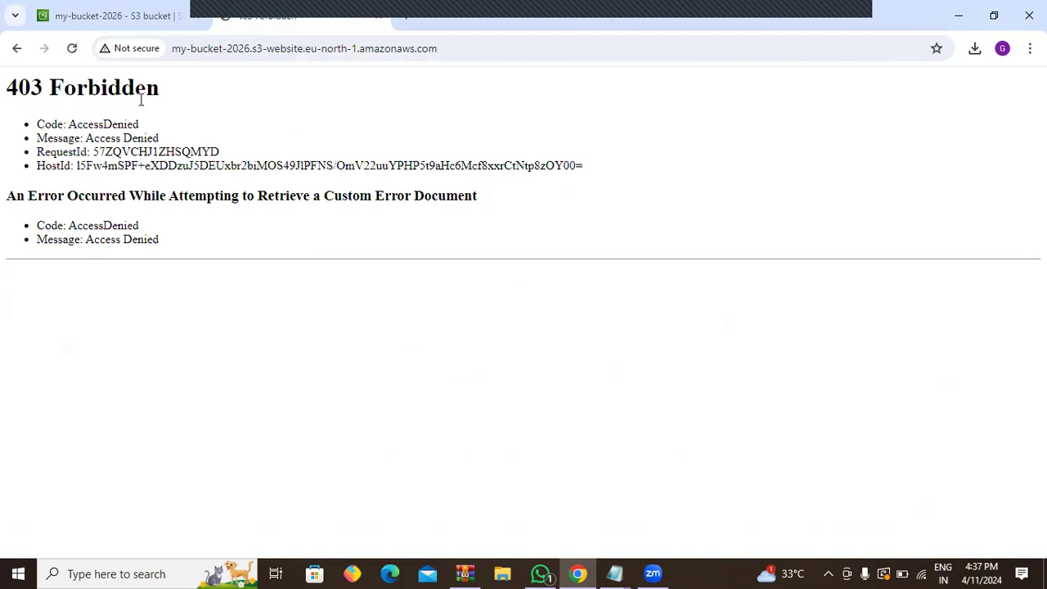
Step: Make error.html.txt and index.html.txt in my-bucket-2026 public using ACL and close the status page
click(108, 15)
click(102, 256)
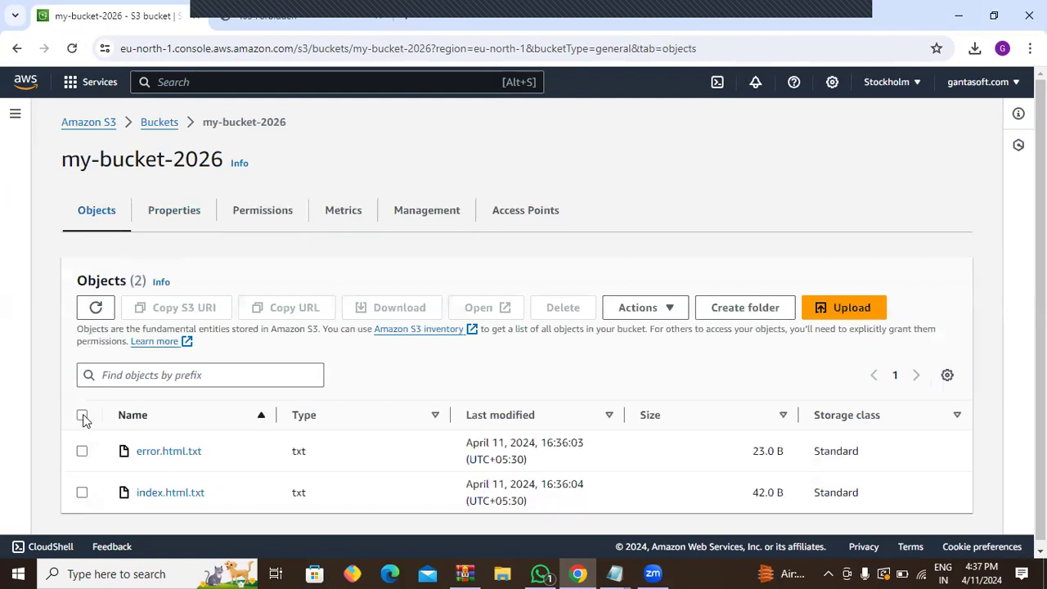
click(82, 416)
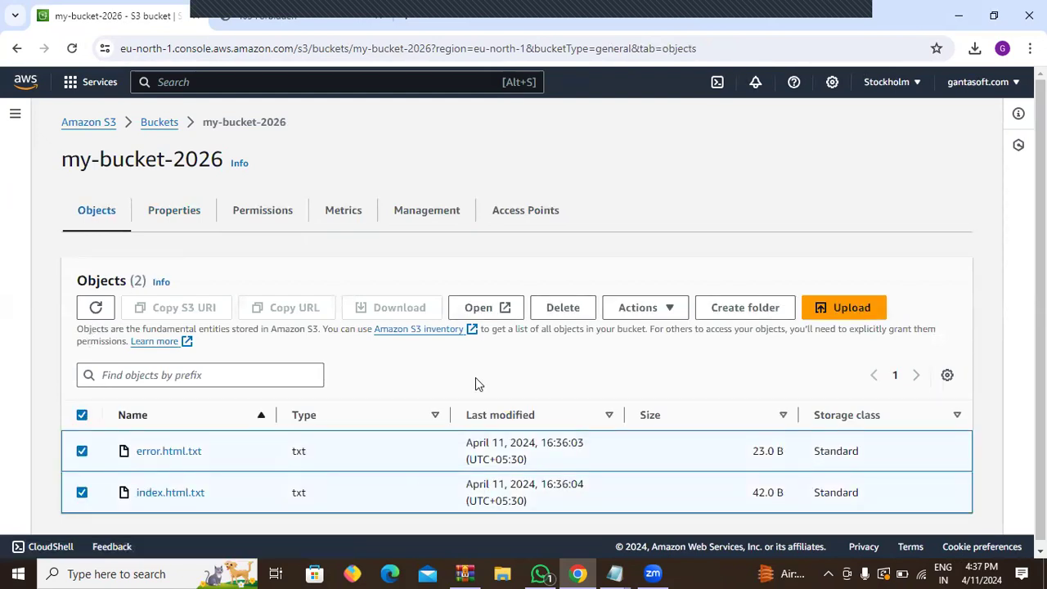
click(658, 315)
scroll(695, 415, down, 3)
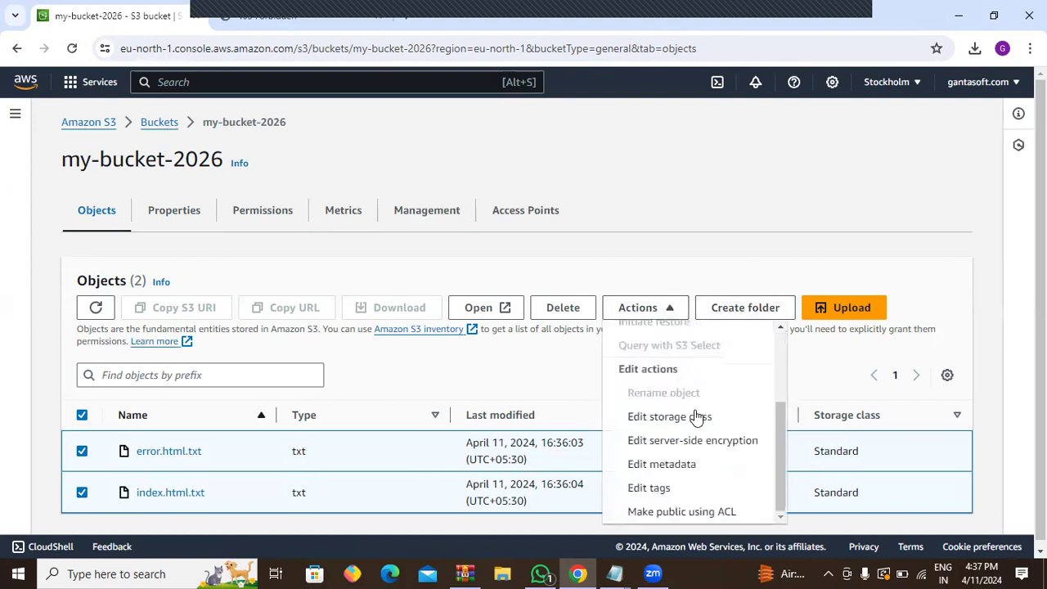
click(696, 511)
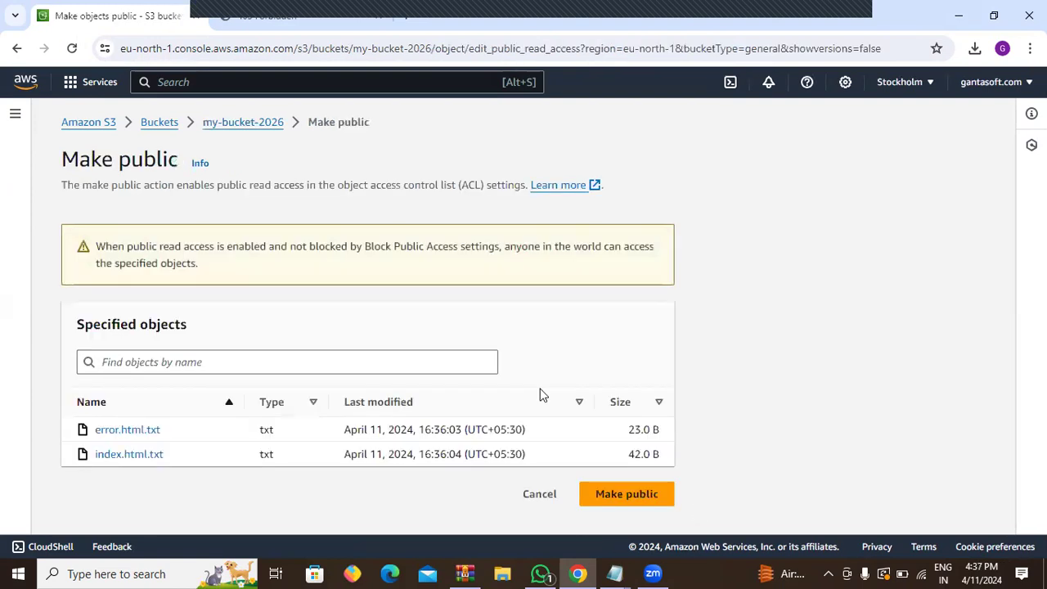
click(625, 502)
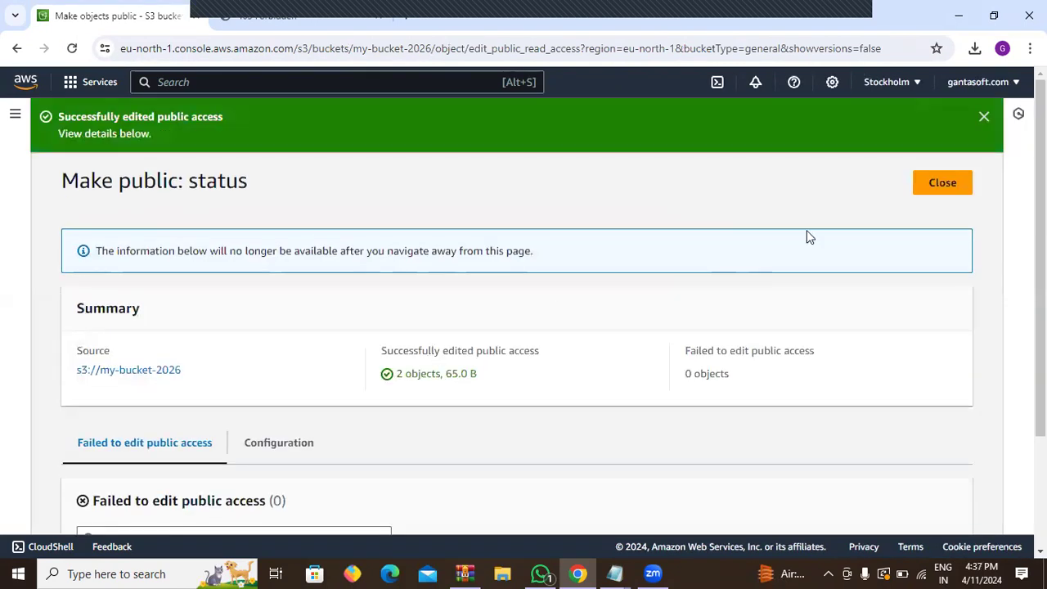
click(941, 183)
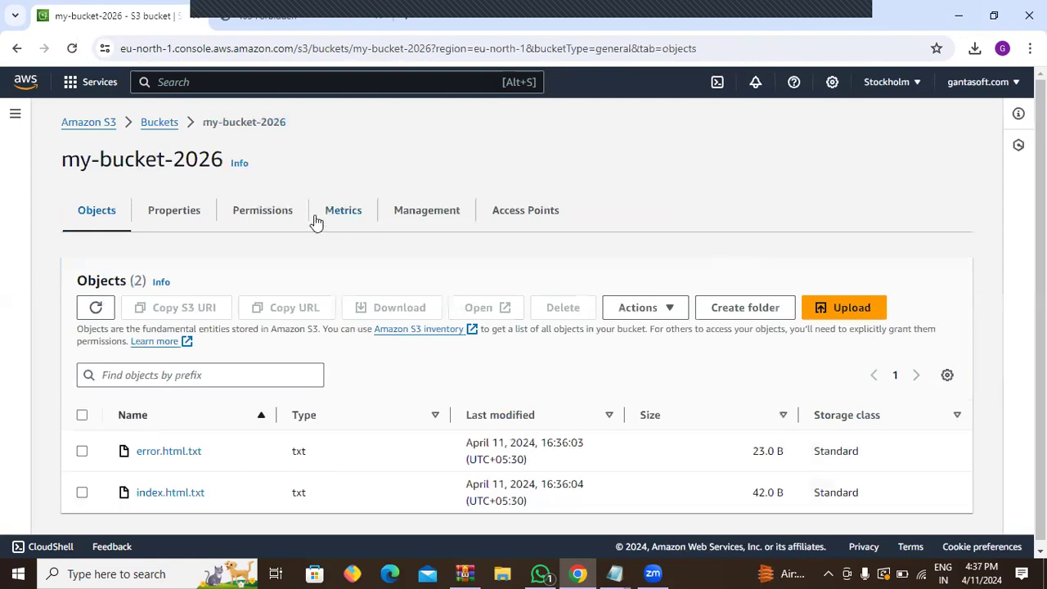
Step: Go to the static website hosting section in the properties of my-bucket-2026
click(170, 214)
scroll(374, 357, down, 20)
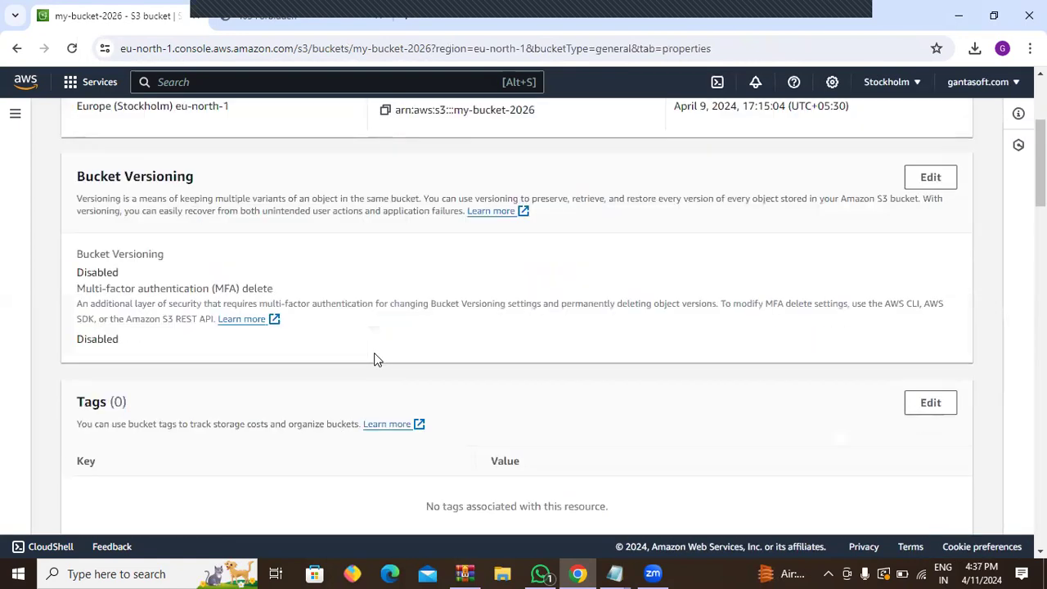